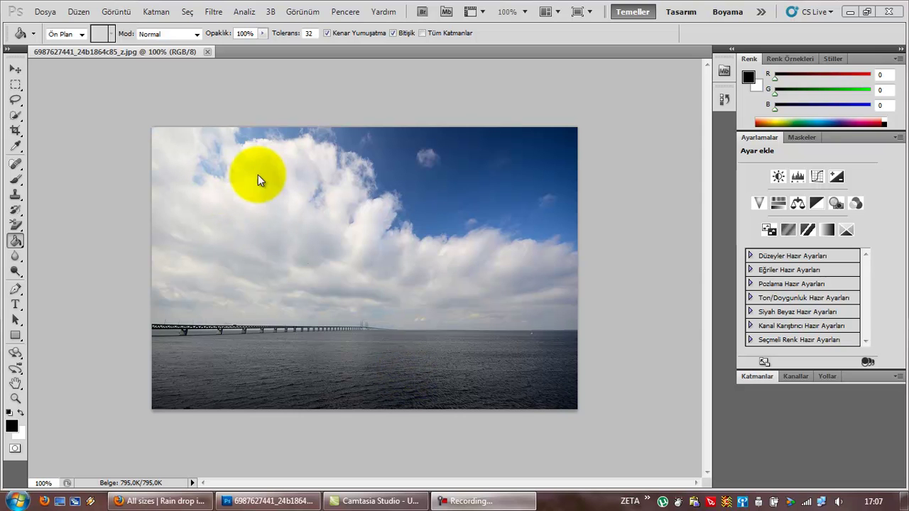
# - Open the Görüntü (Image) menu for the sea photo
pyautogui.click(117, 12)
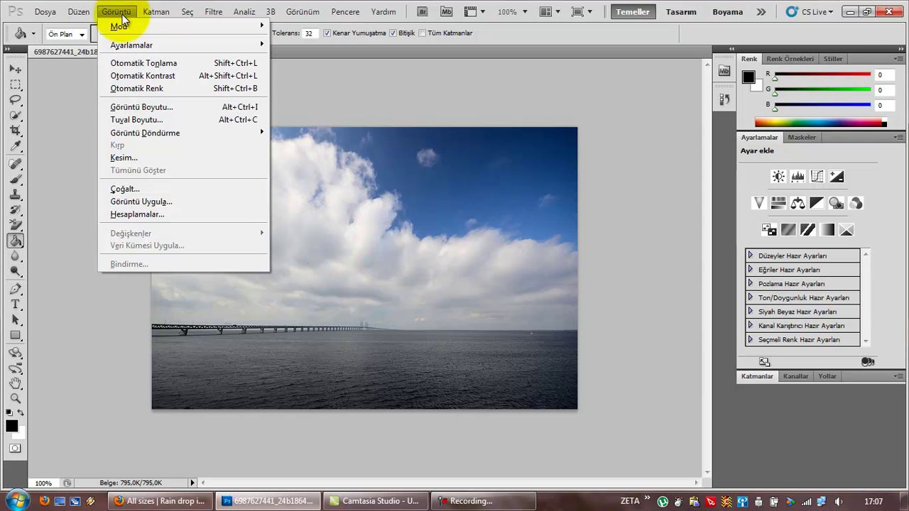
# - Set an absolute canvas width of 680 pixels with white Background extension colour
pyautogui.click(171, 120)
pyautogui.moveTo(464, 180)
pyautogui.mouseDown()
pyautogui.moveTo(510, 180)
pyautogui.moveTo(516, 166)
pyautogui.mouseUp()
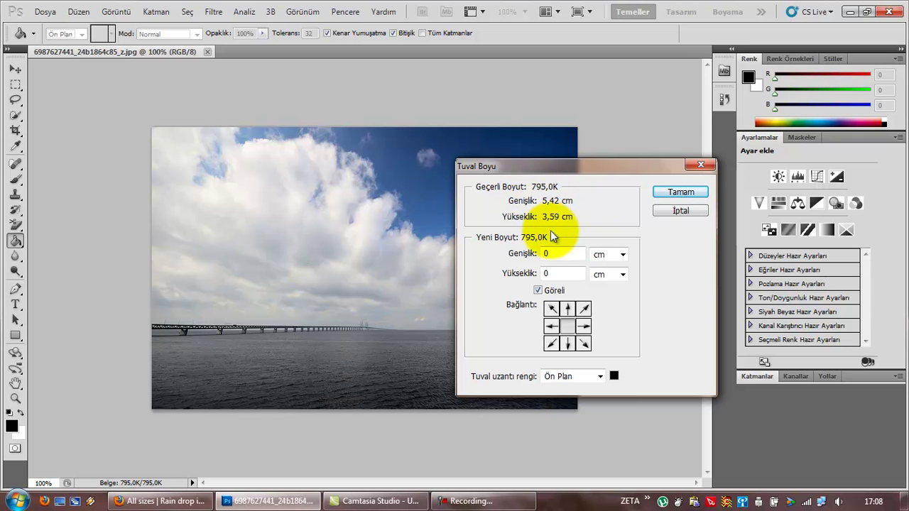
pyautogui.click(553, 291)
pyautogui.click(613, 255)
pyautogui.click(610, 265)
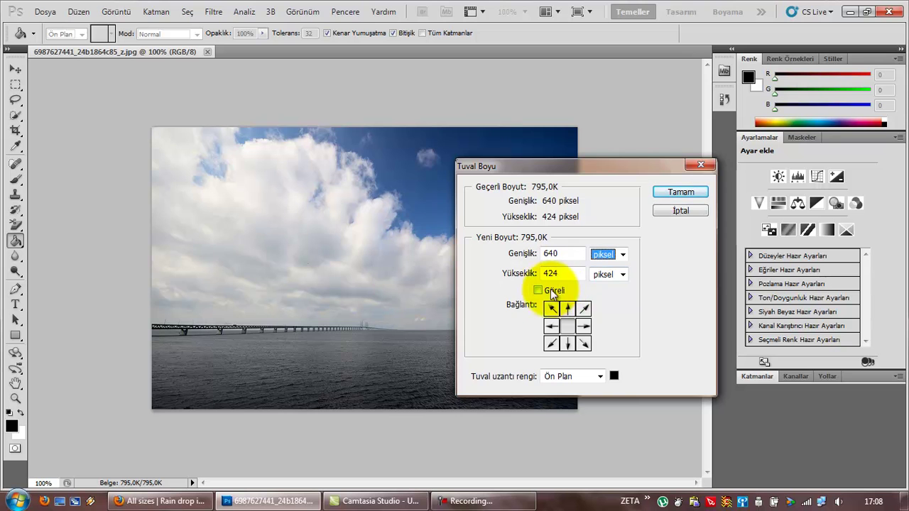
pyautogui.moveTo(581, 169); pyautogui.dragTo(692, 169)
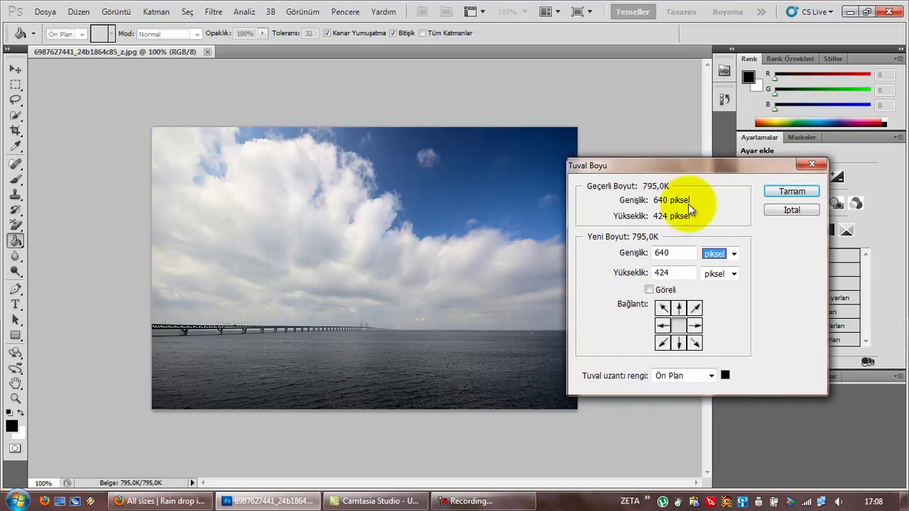
pyautogui.doubleClick(655, 253)
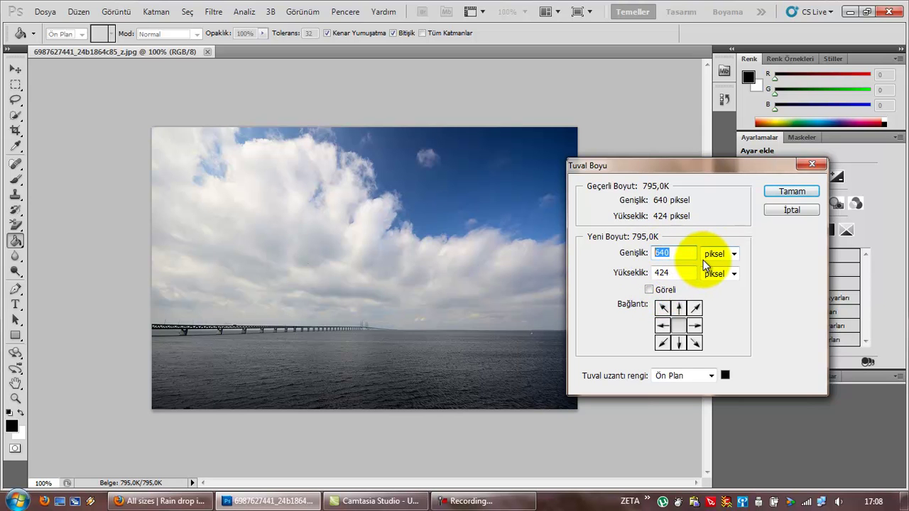
pyautogui.write('680')
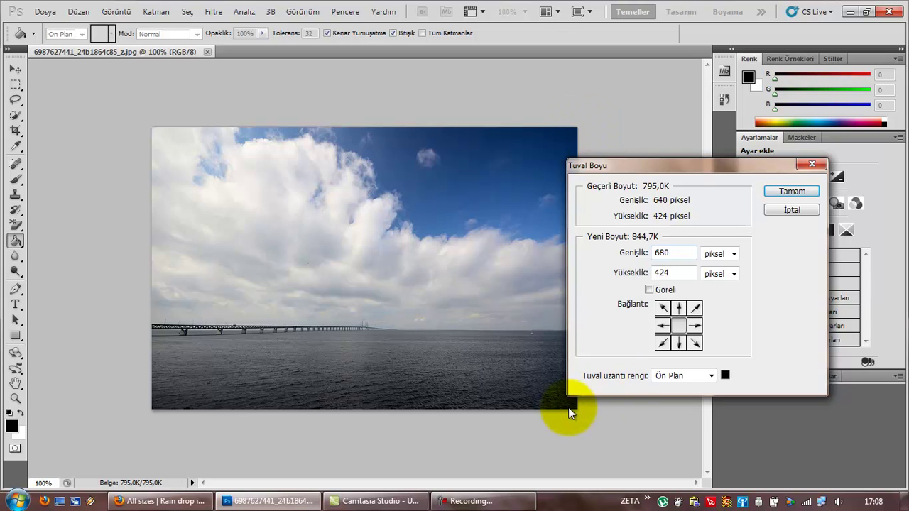
pyautogui.click(697, 375)
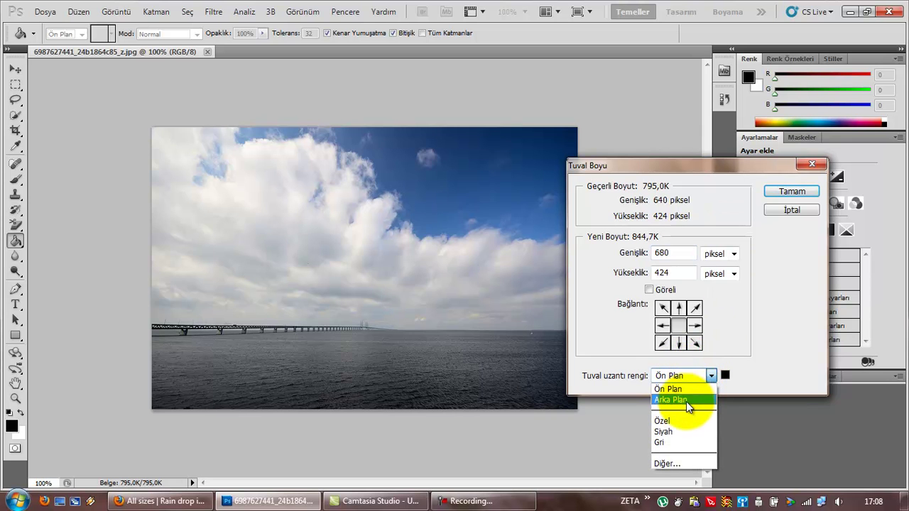
pyautogui.click(688, 400)
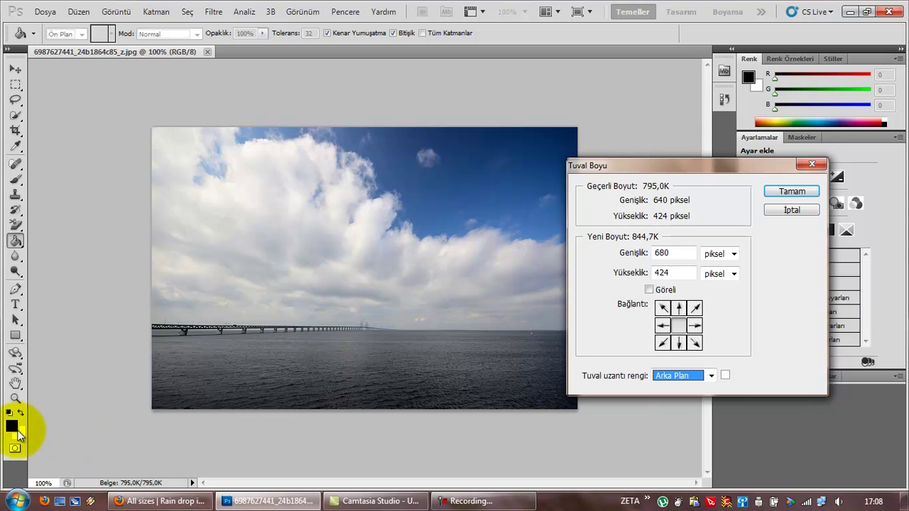
pyautogui.click(785, 191)
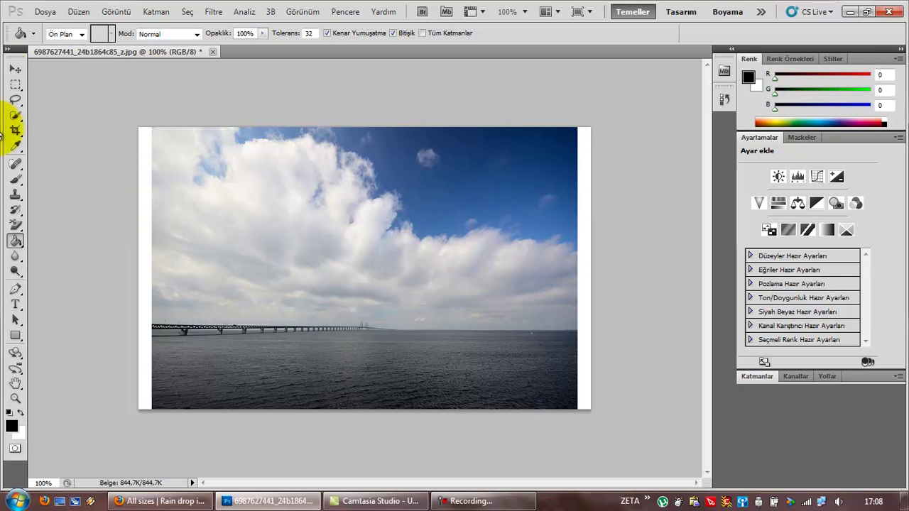
pyautogui.click(15, 69)
# - Undo the widening and re-enter a 680-pixel width in Canvas Size
pyautogui.hotkey('ctrl', 'z')
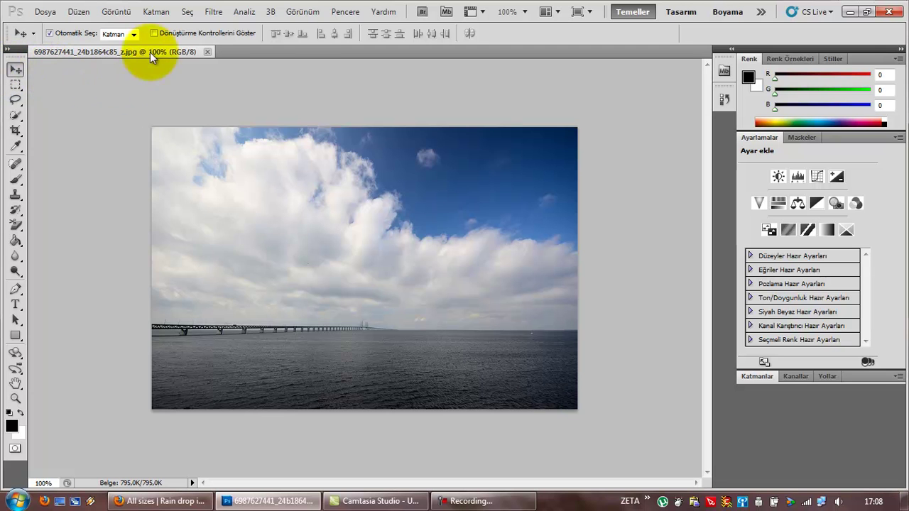
pyautogui.click(152, 11)
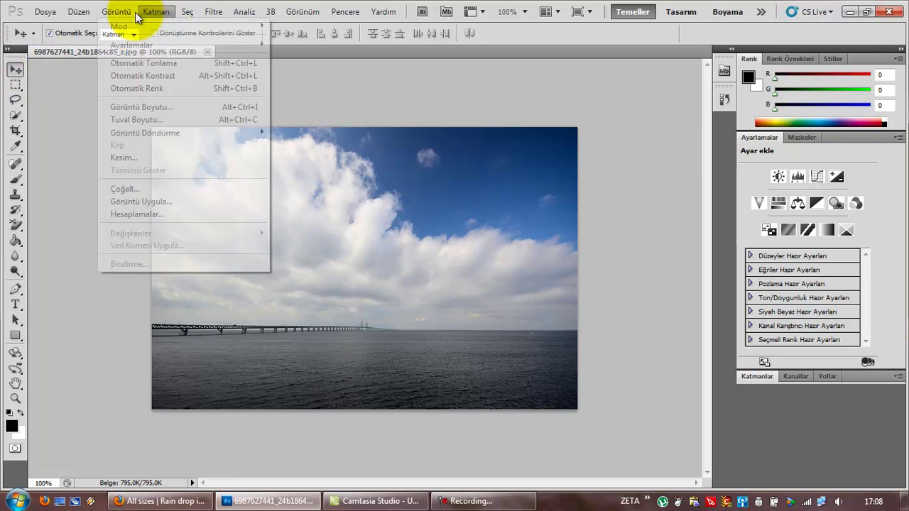
pyautogui.click(151, 118)
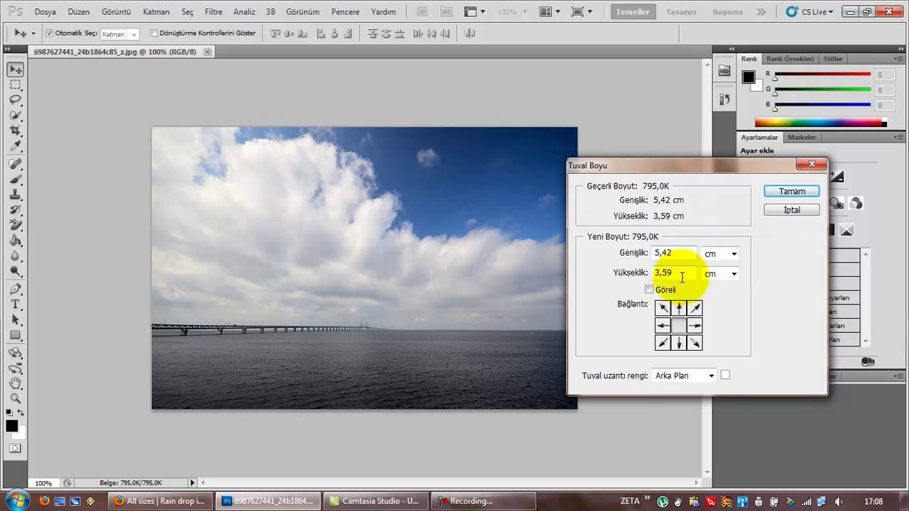
pyautogui.click(720, 253)
pyautogui.click(727, 279)
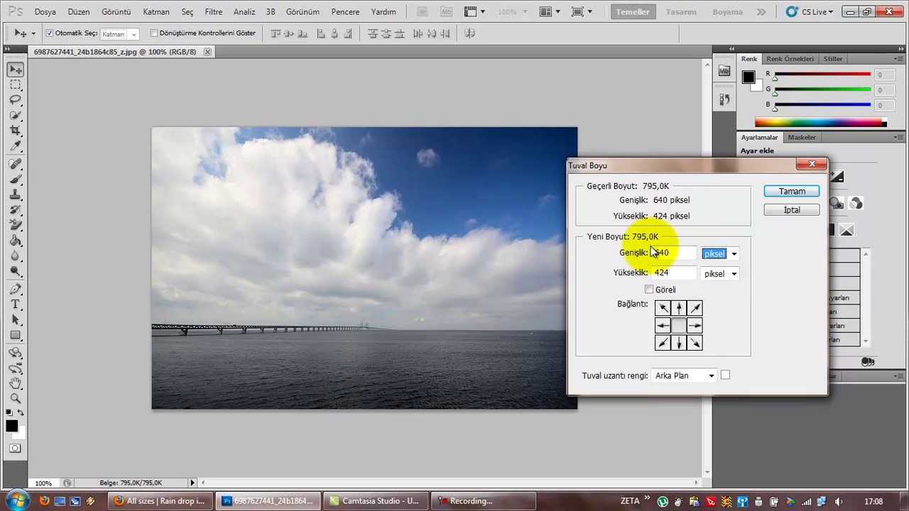
pyautogui.doubleClick(676, 254)
pyautogui.write('680')
# - Apply a relative 40 × 40 pixel canvas enlargement, then undo it
pyautogui.click(649, 290)
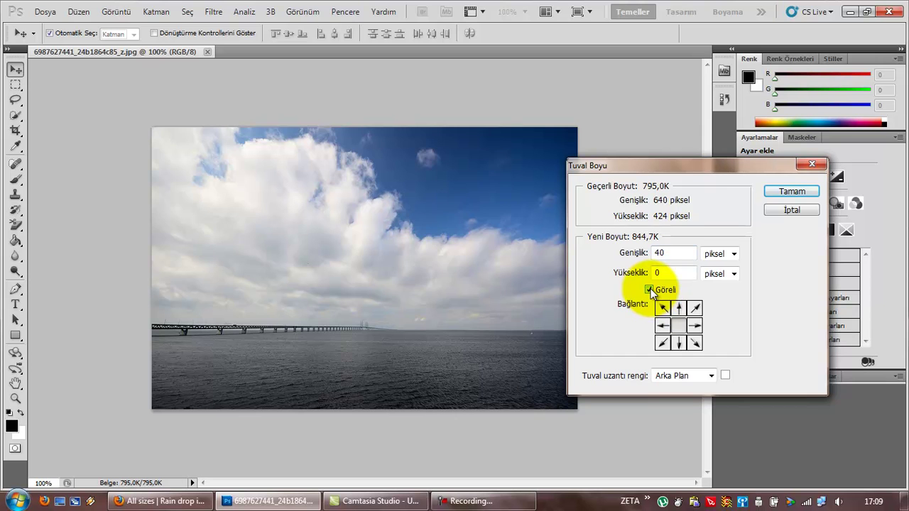
pyautogui.doubleClick(659, 253)
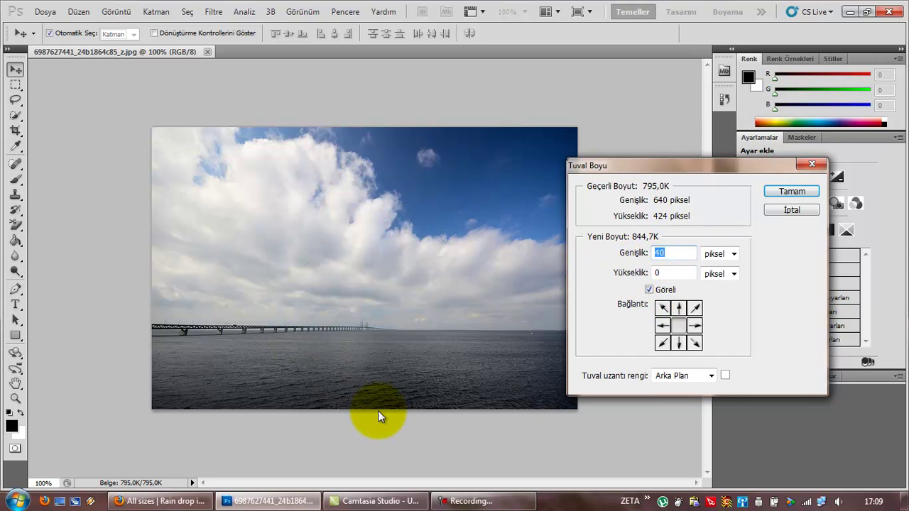
pyautogui.click(672, 254)
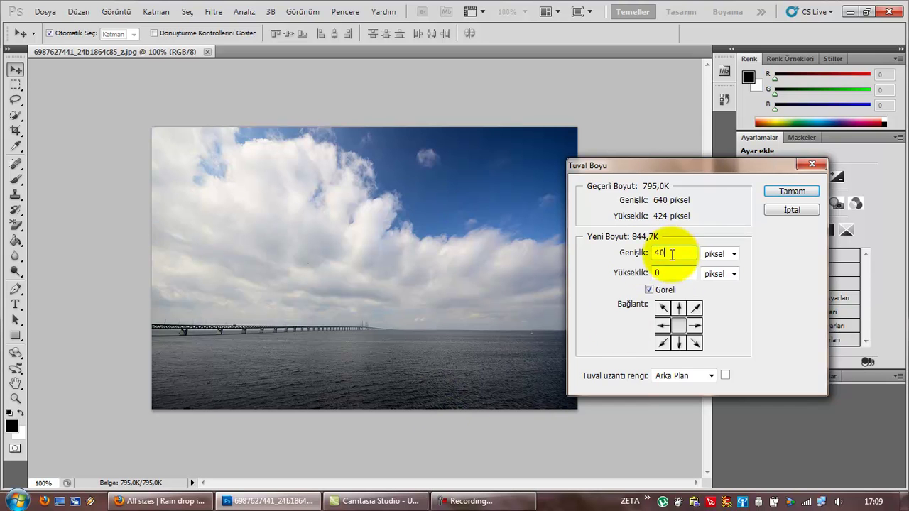
pyautogui.doubleClick(659, 254)
pyautogui.write('0')
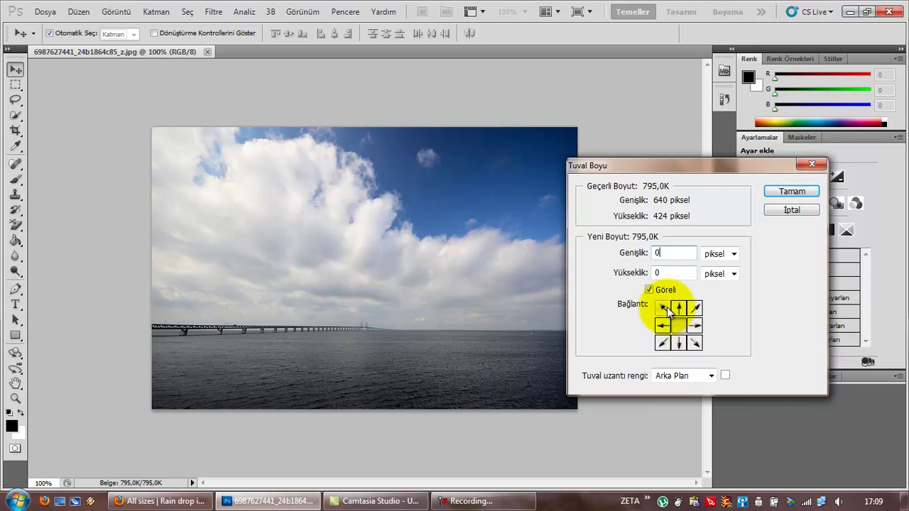
pyautogui.click(647, 256)
pyautogui.write('40')
pyautogui.click(661, 272)
pyautogui.write('40')
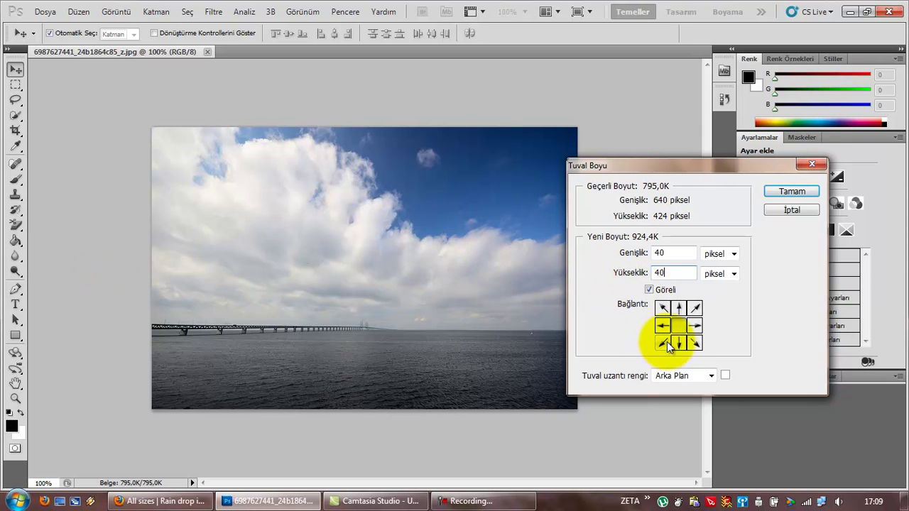
pyautogui.click(791, 191)
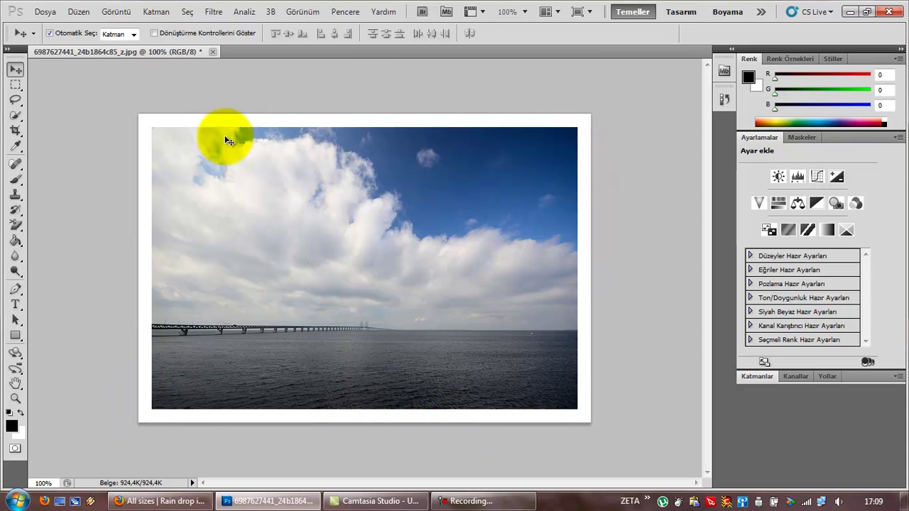
pyautogui.hotkey('ctrl', 'z')
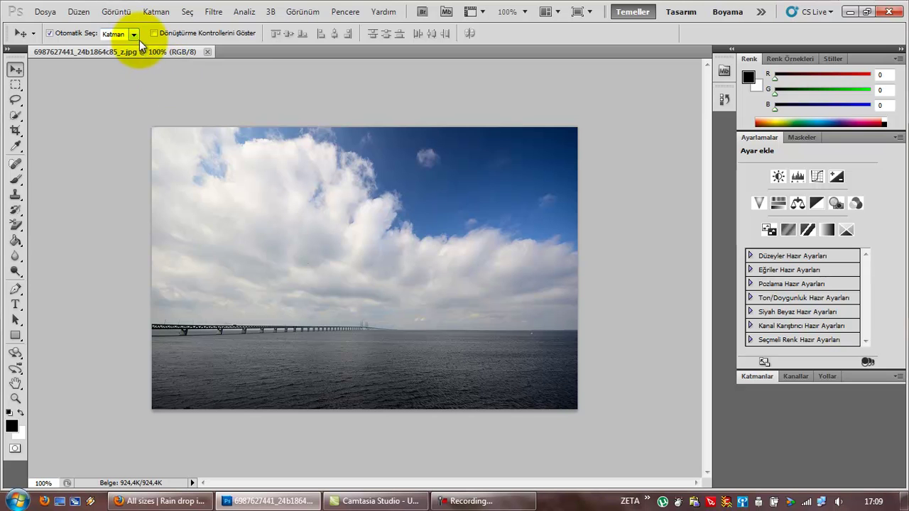
# - Add a relative 40-pixel width, anchored right, filled with the white Background colour
pyautogui.click(124, 16)
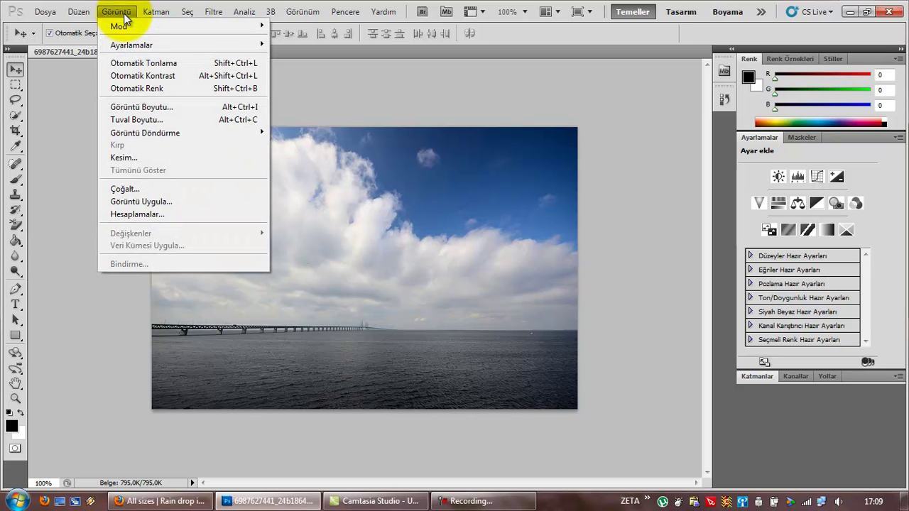
pyautogui.click(138, 118)
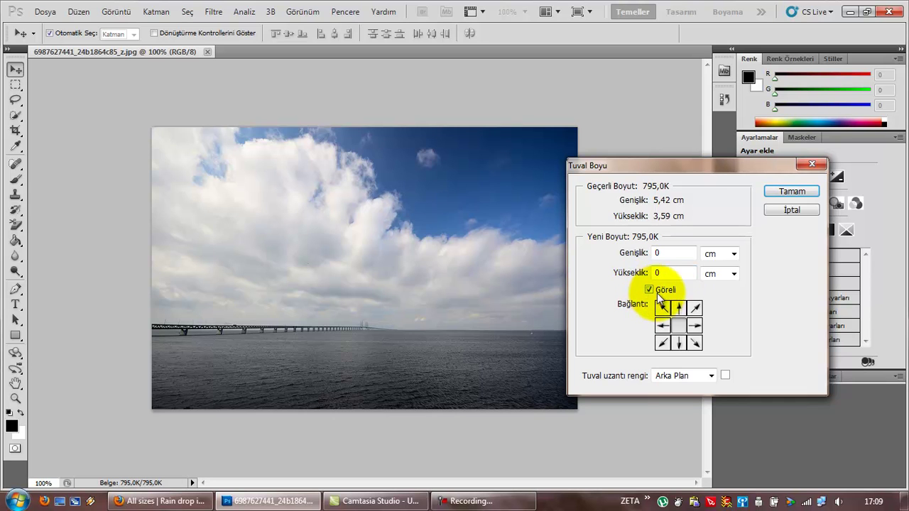
pyautogui.click(647, 252)
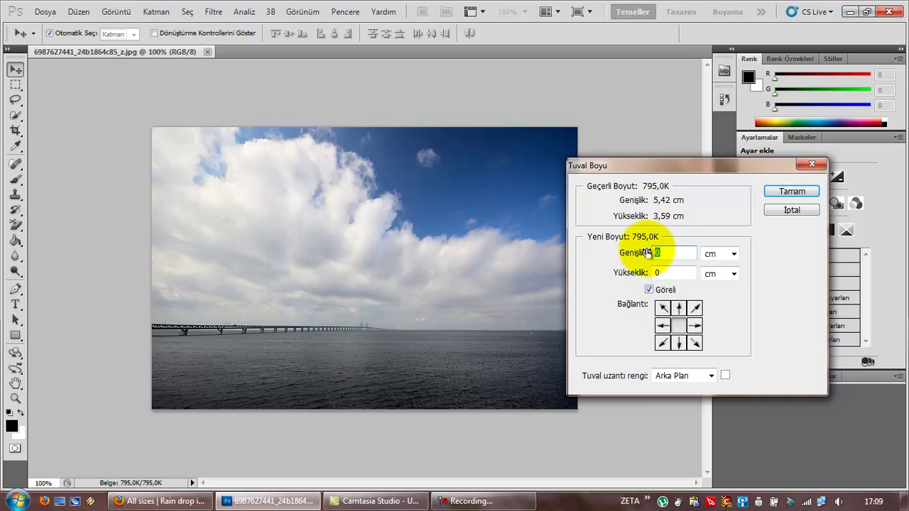
pyautogui.write('40')
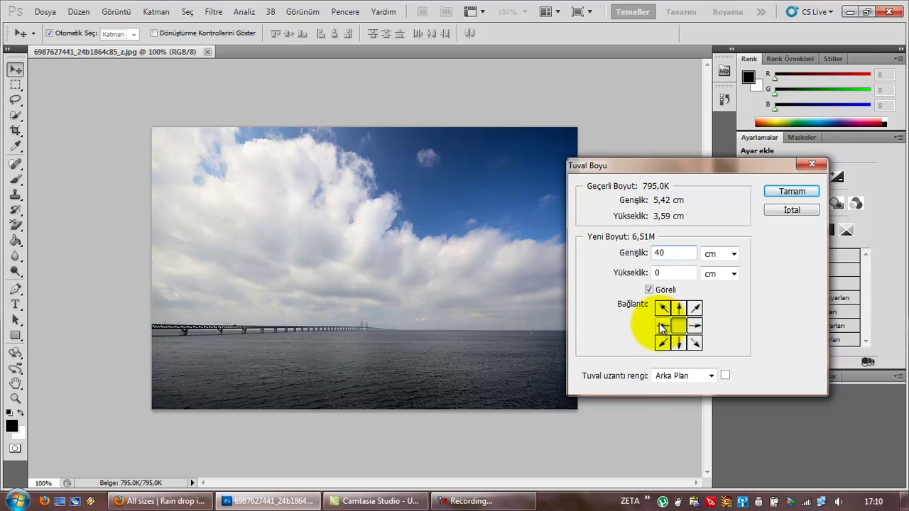
pyautogui.click(694, 325)
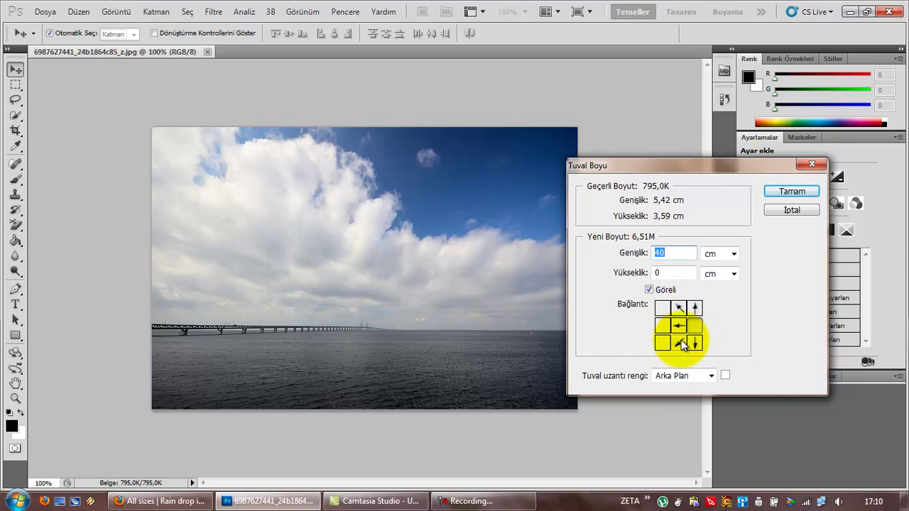
pyautogui.click(708, 254)
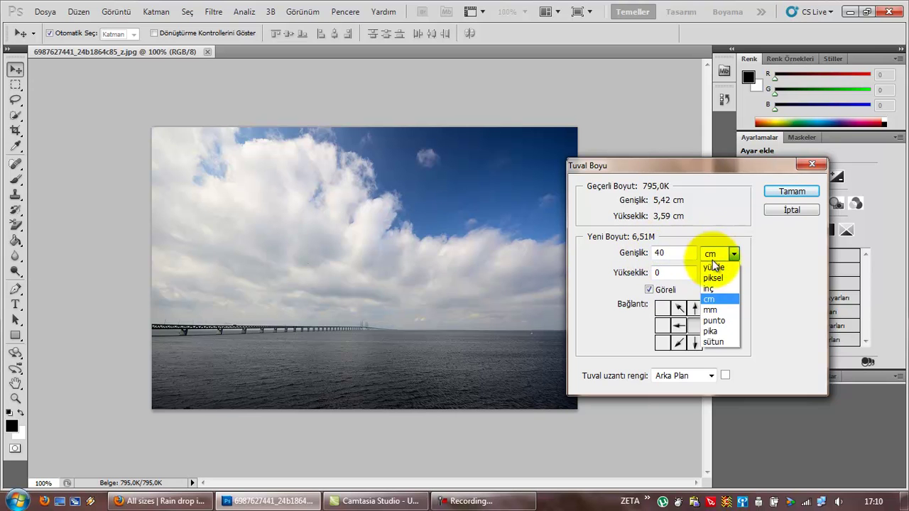
pyautogui.click(715, 274)
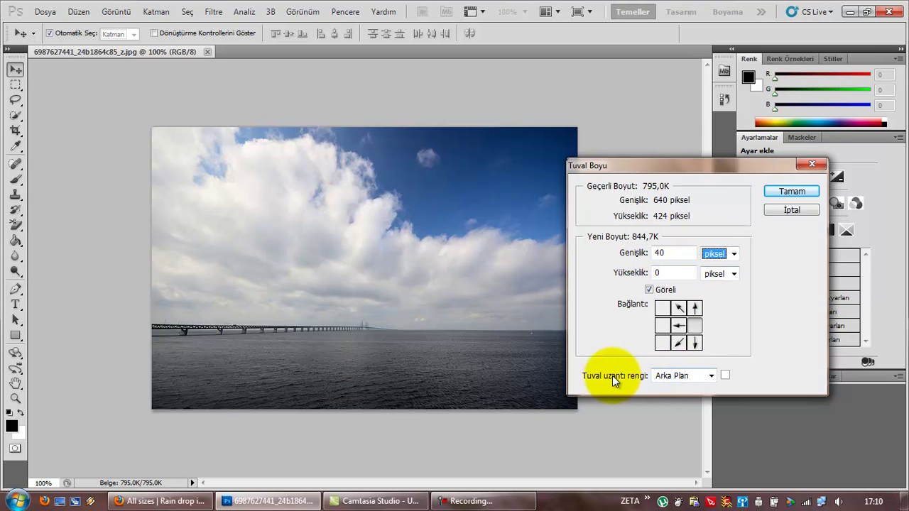
pyautogui.click(670, 377)
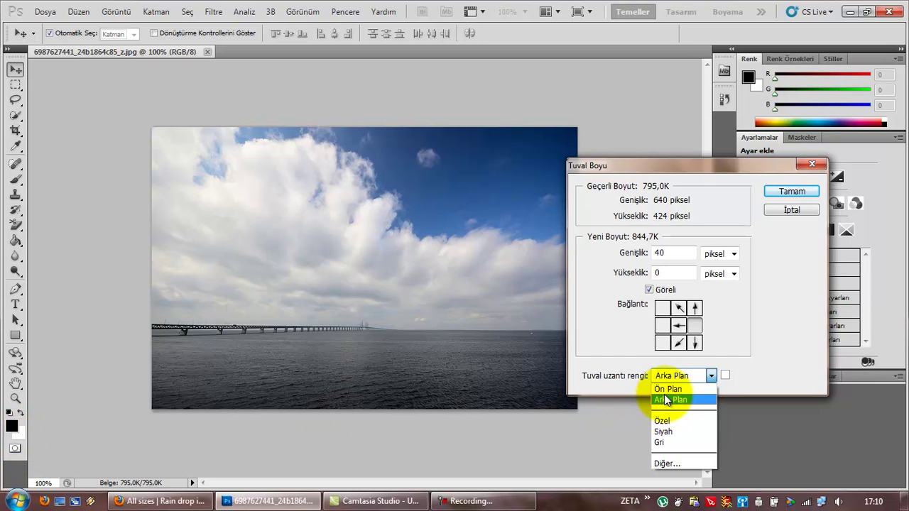
pyautogui.click(669, 400)
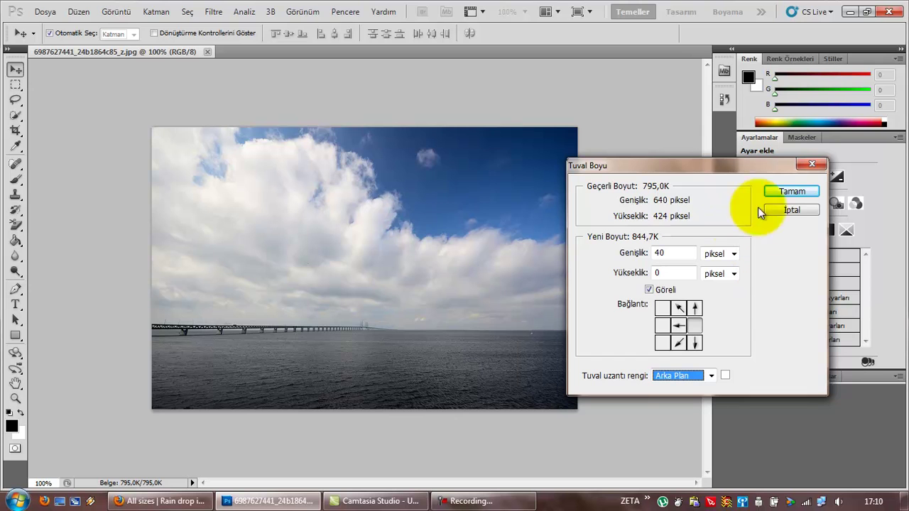
pyautogui.click(793, 192)
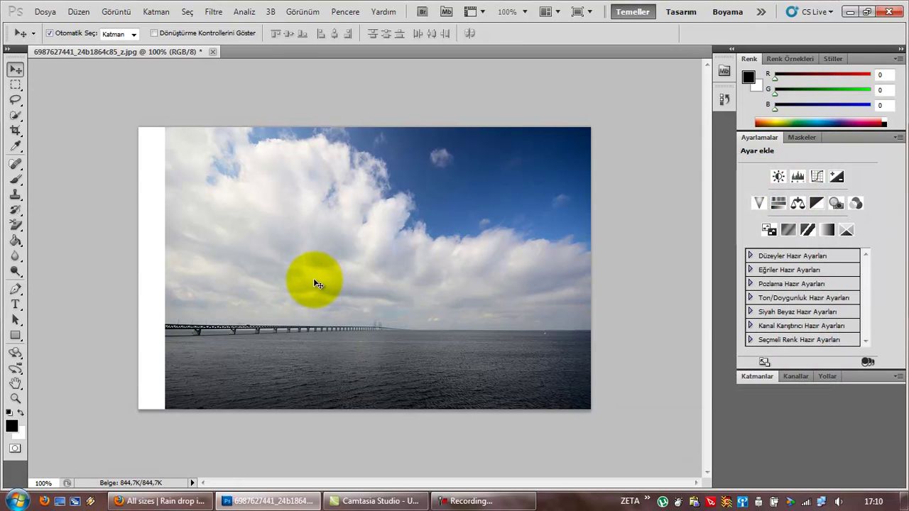